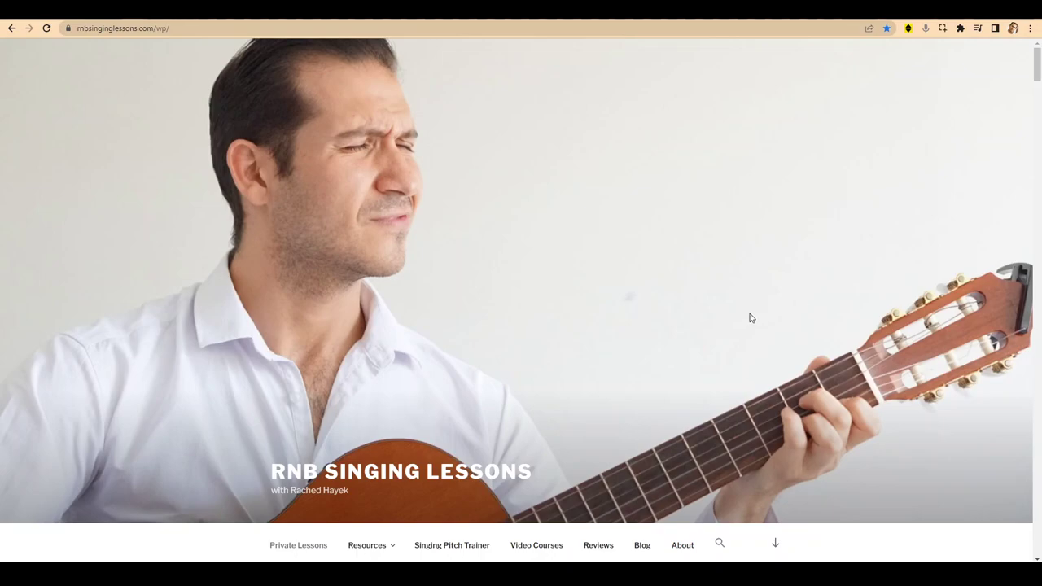
Step: Scroll past the header image to the Private Lessons buttons and New Students sign-up form
scroll(472, 261, down, 2)
scroll(523, 273, down, 1)
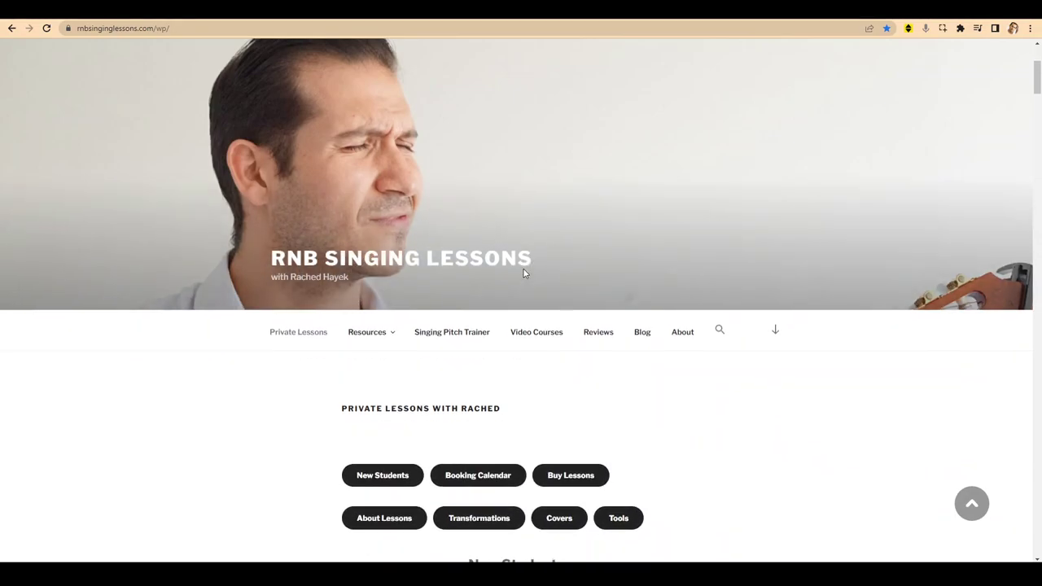
scroll(521, 273, down, 2)
scroll(510, 277, down, 1)
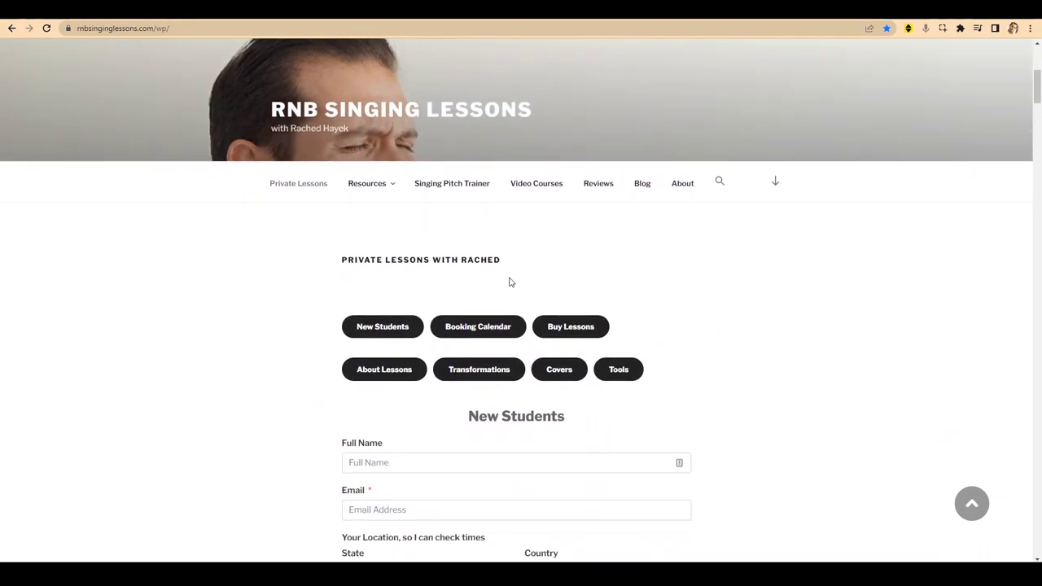
scroll(224, 220, down, 1)
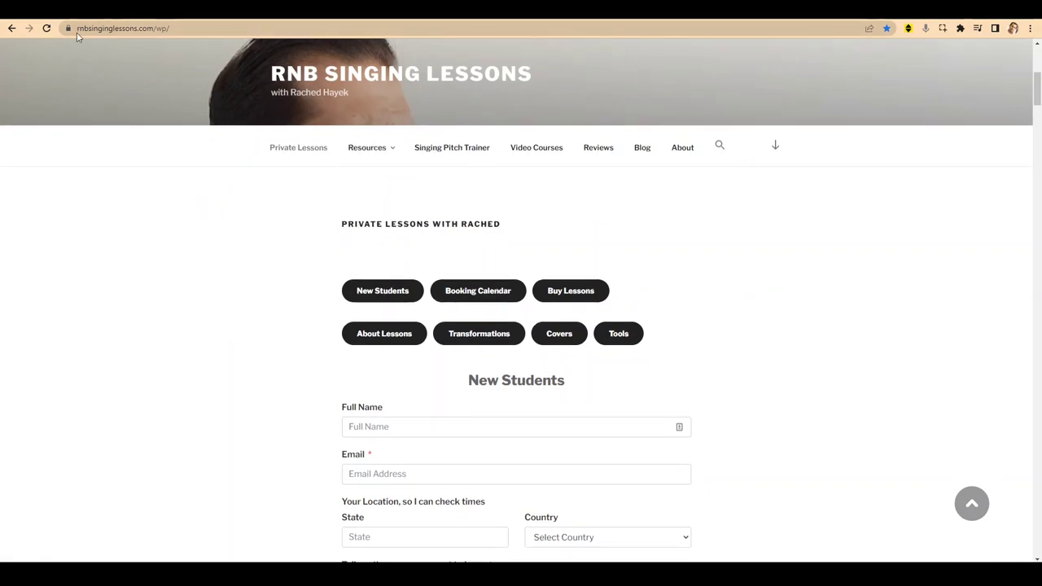
Step: Load the Runs by Artist page from the Resources > Skills > Runs menu
click(137, 31)
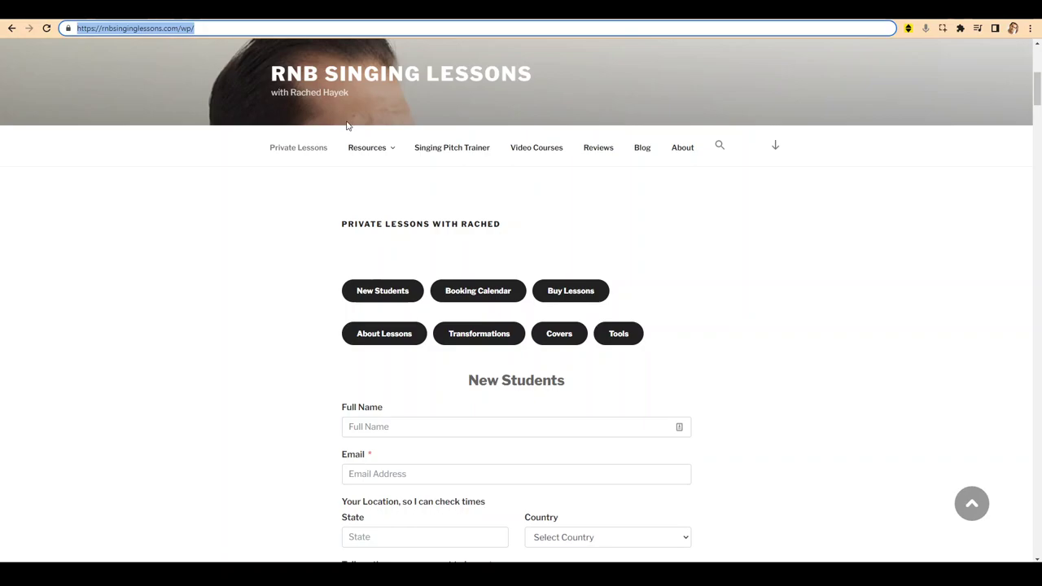
mouse_move(367, 147)
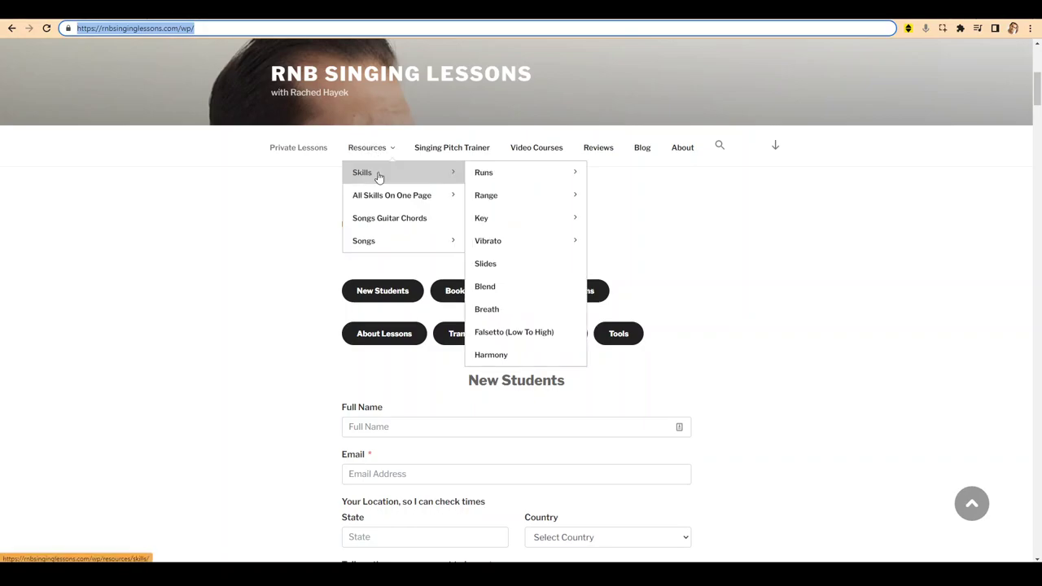
mouse_move(399, 172)
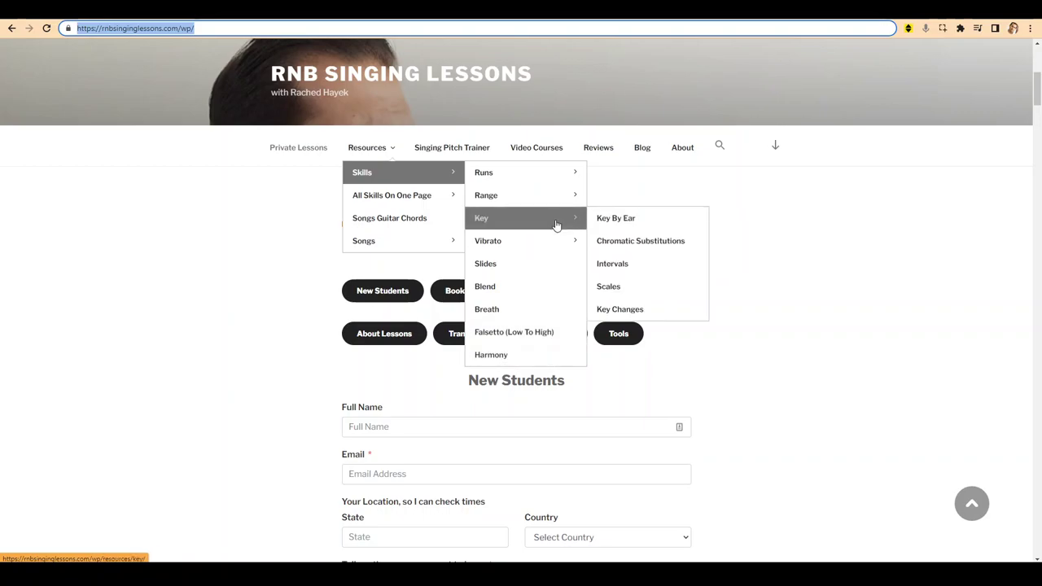
mouse_move(525, 172)
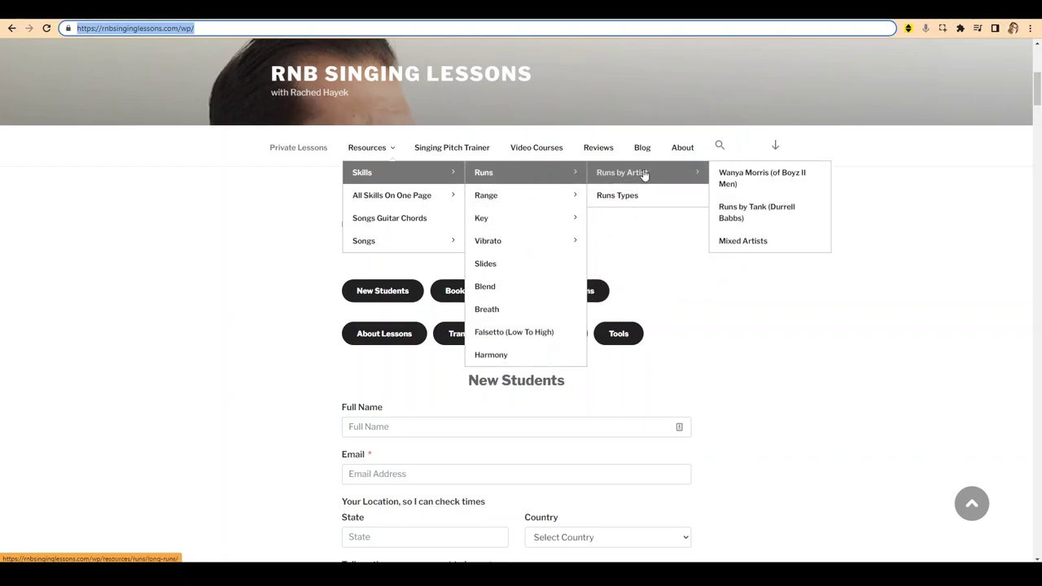
mouse_move(622, 173)
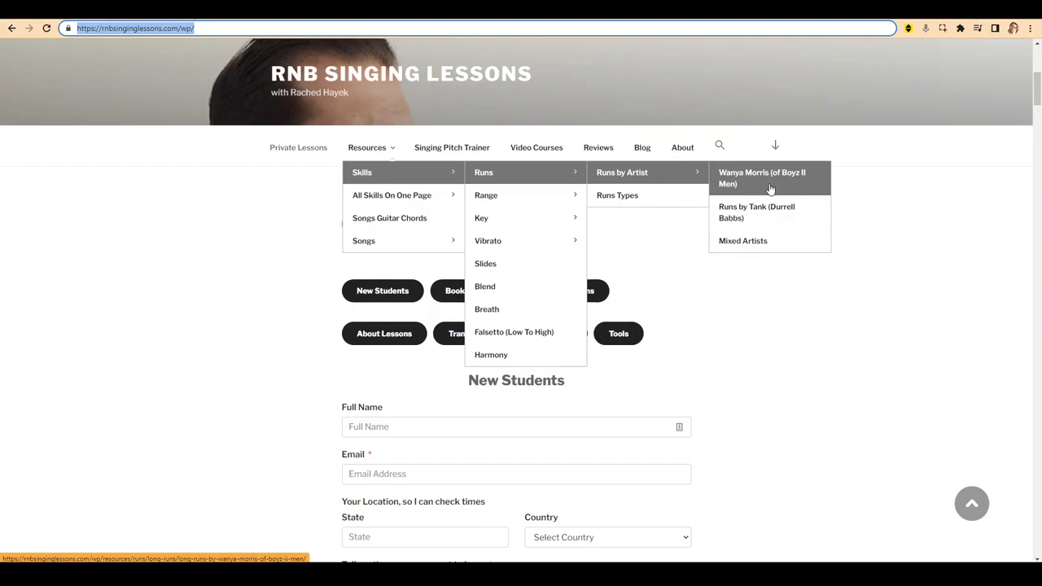
click(751, 243)
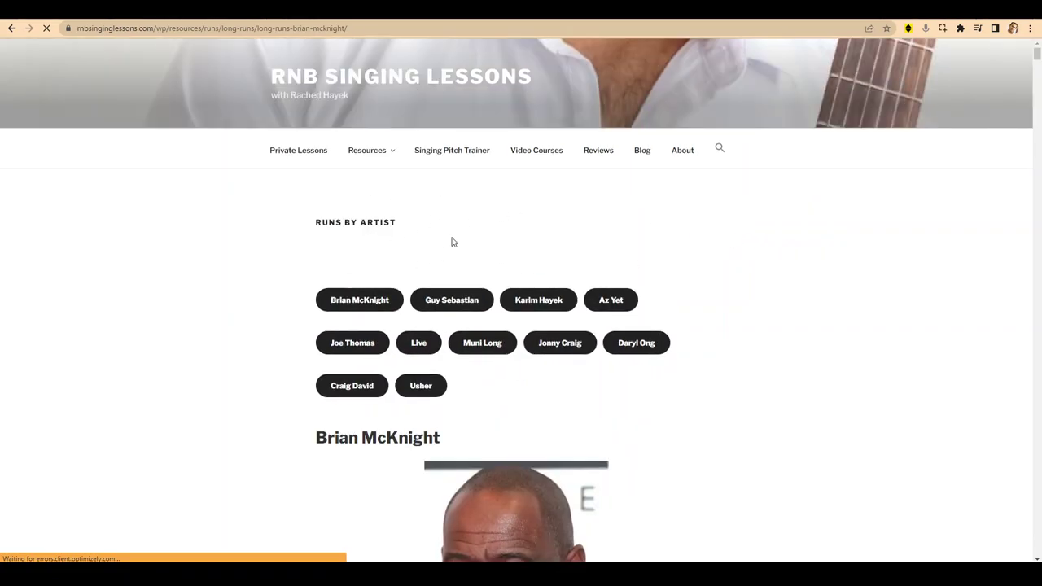
Step: Jump to Brian McKnight's section and then to the One Last Cry runs
click(362, 253)
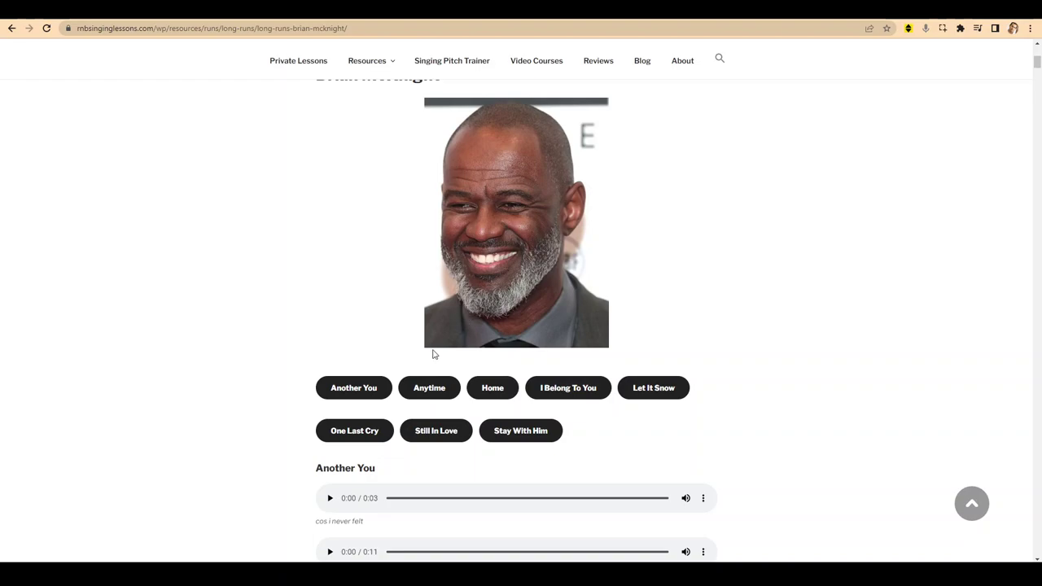
scroll(430, 362, down, 1)
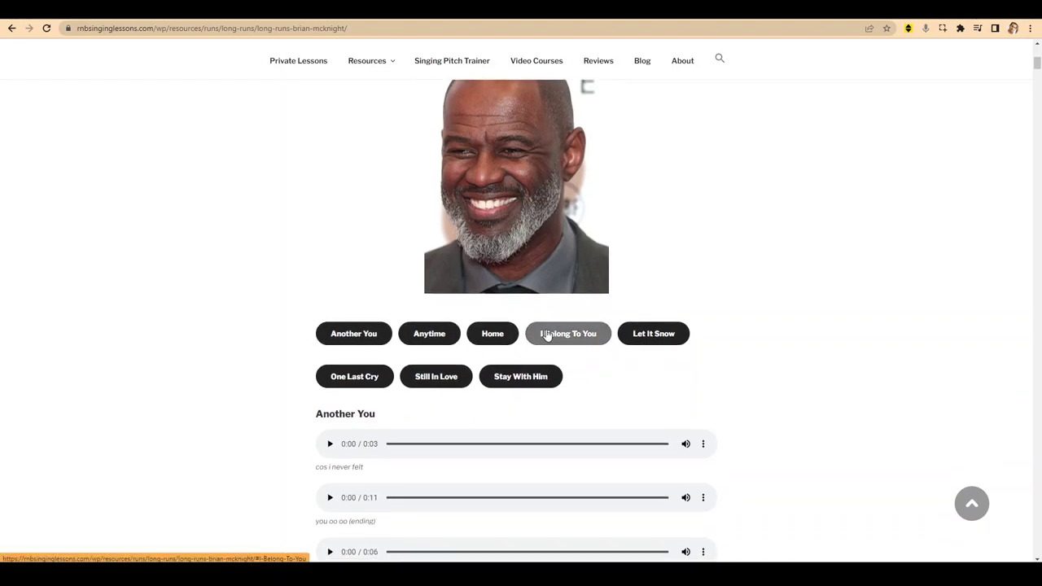
click(379, 374)
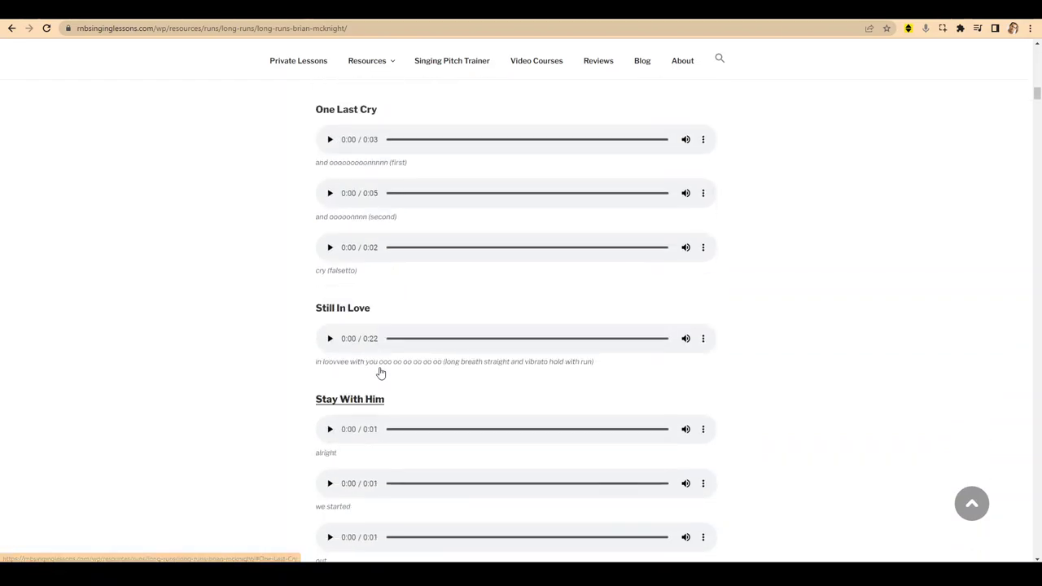
Step: Play and pause the first One Last Cry clip, leaving playback speed at normal
scroll(391, 236, up, 1)
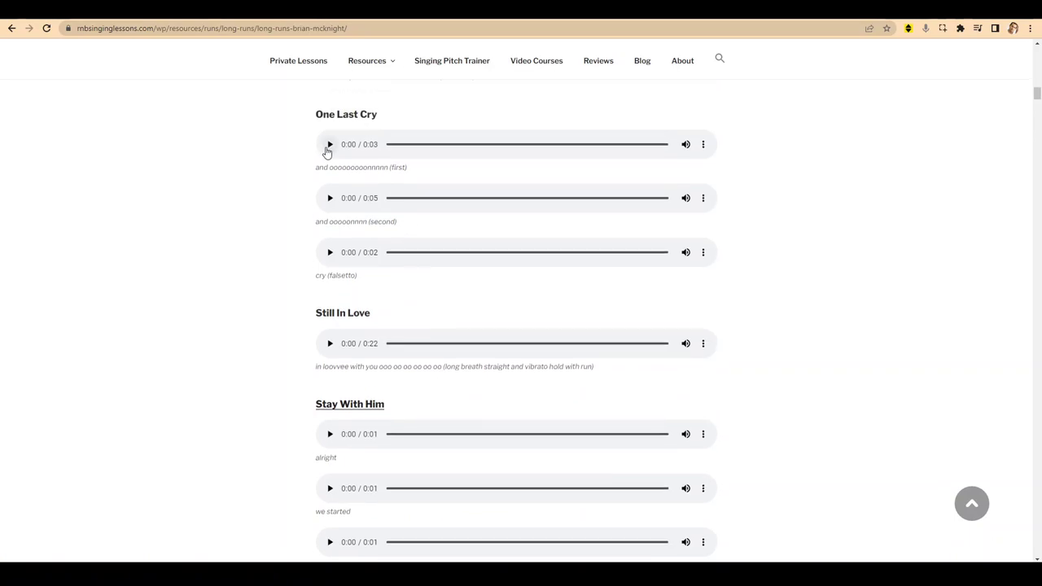
click(330, 145)
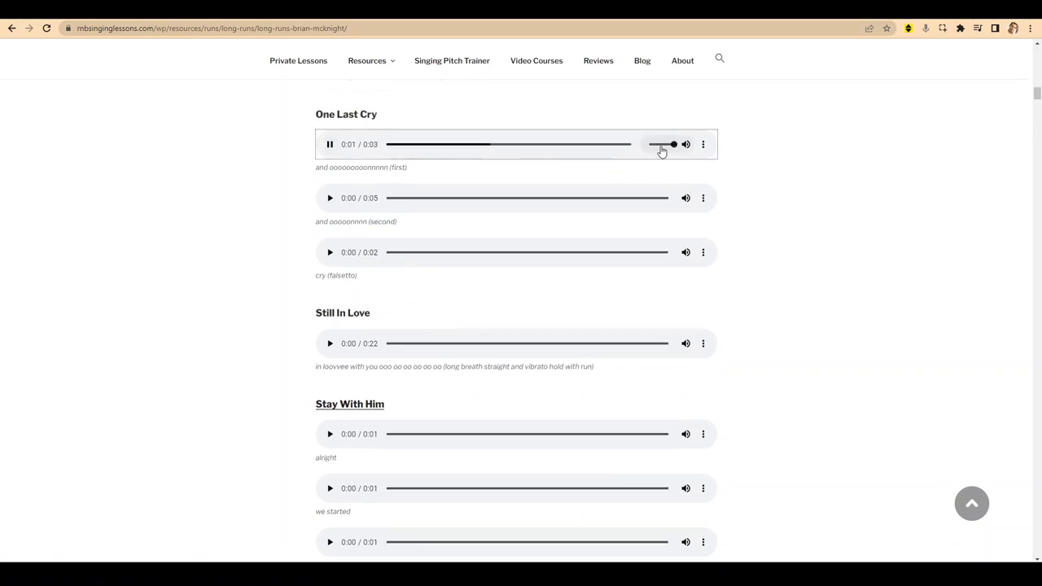
click(330, 144)
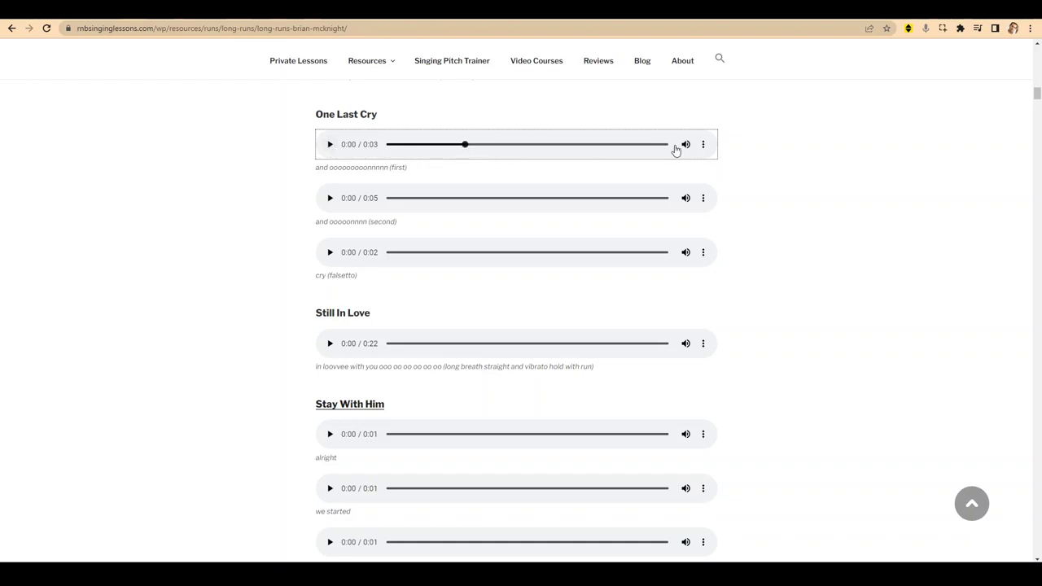
click(704, 145)
click(658, 140)
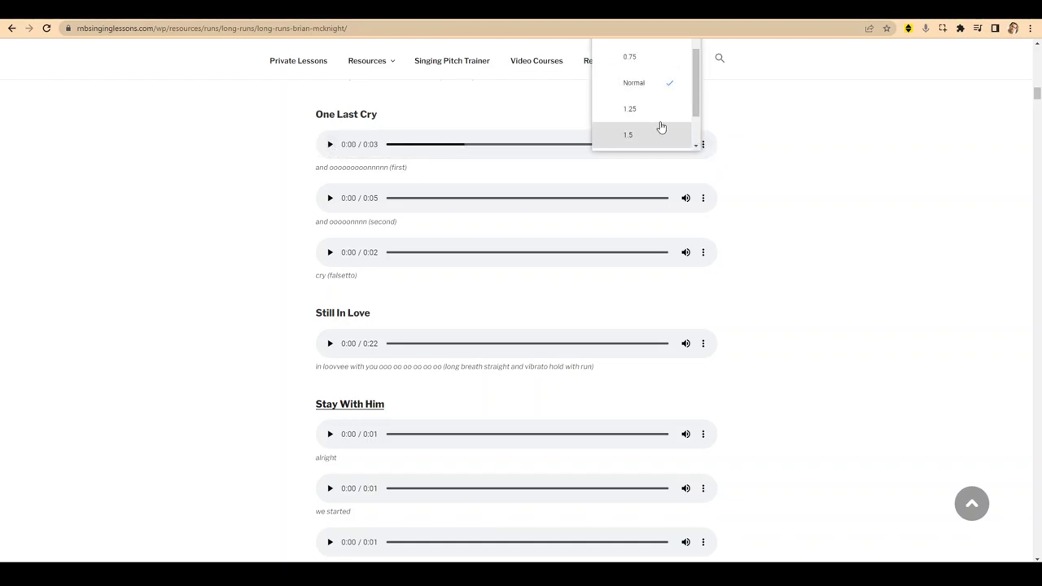
scroll(659, 113, up, 1)
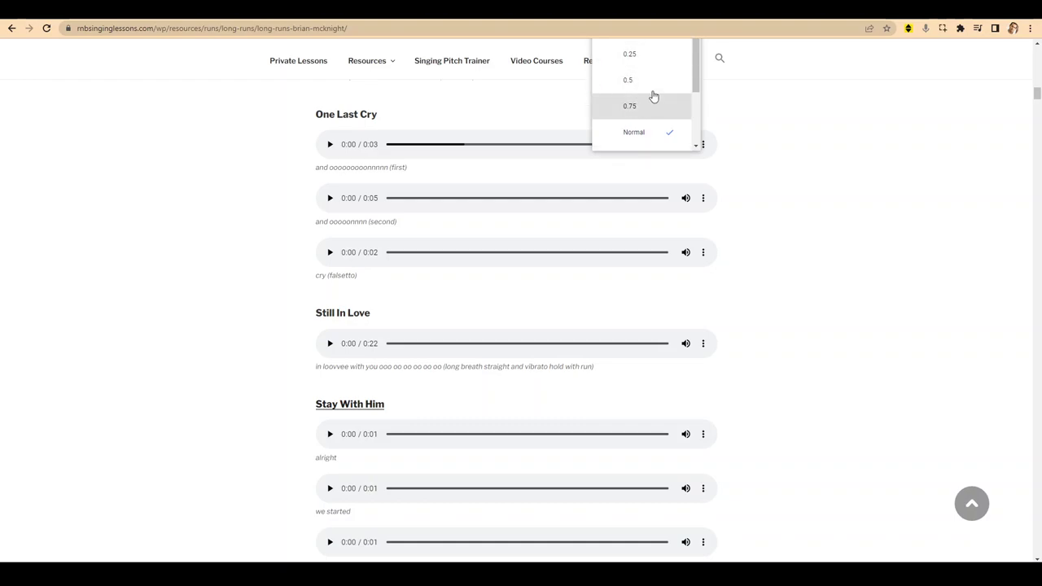
click(276, 184)
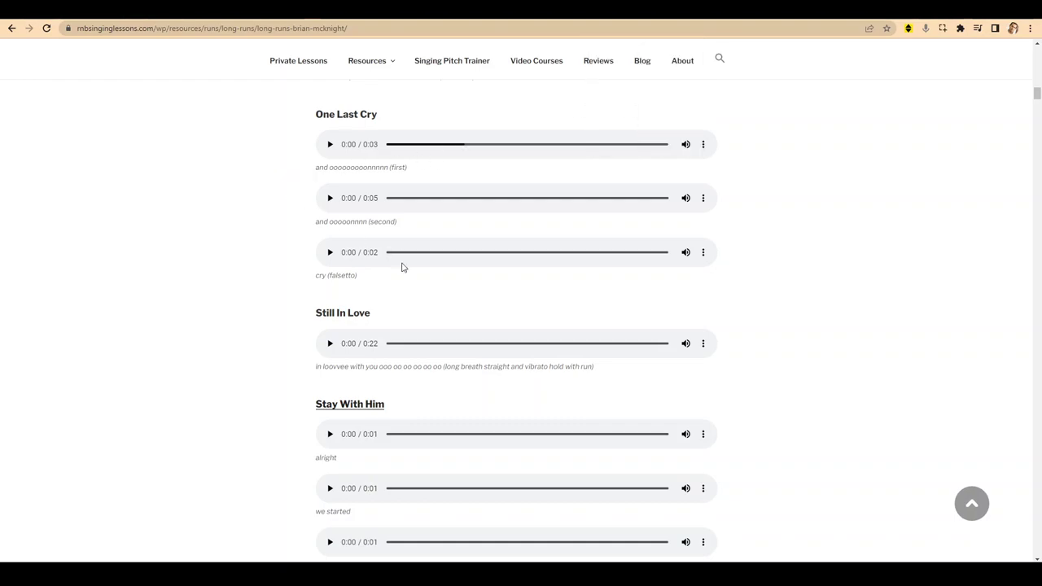
scroll(416, 291, down, 2)
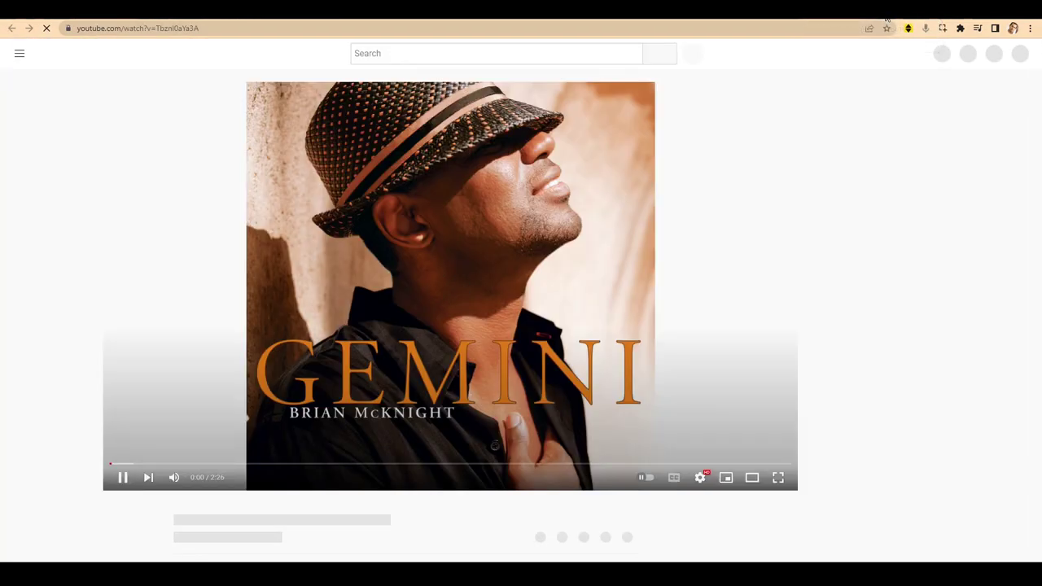
key(alt+Left)
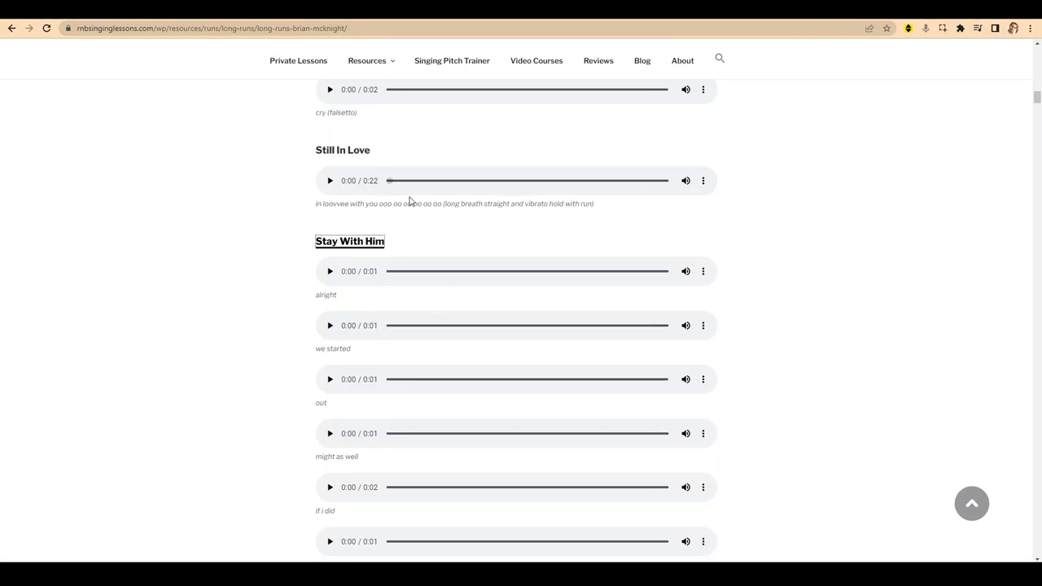
Step: Return to the page top and jump to Daryl Ong's Thinkin' Out Loud run clips
click(973, 503)
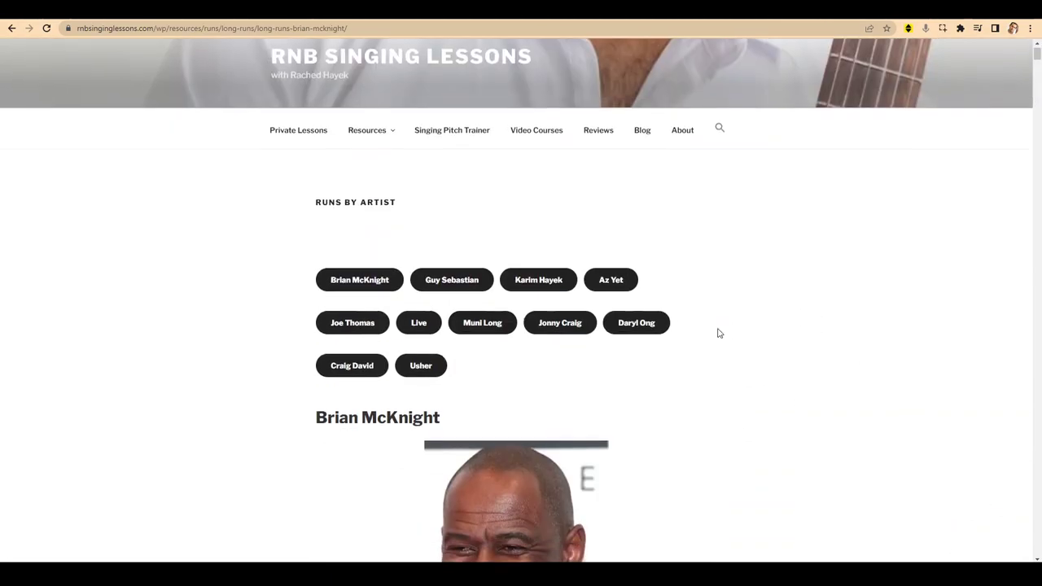
scroll(716, 331, down, 1)
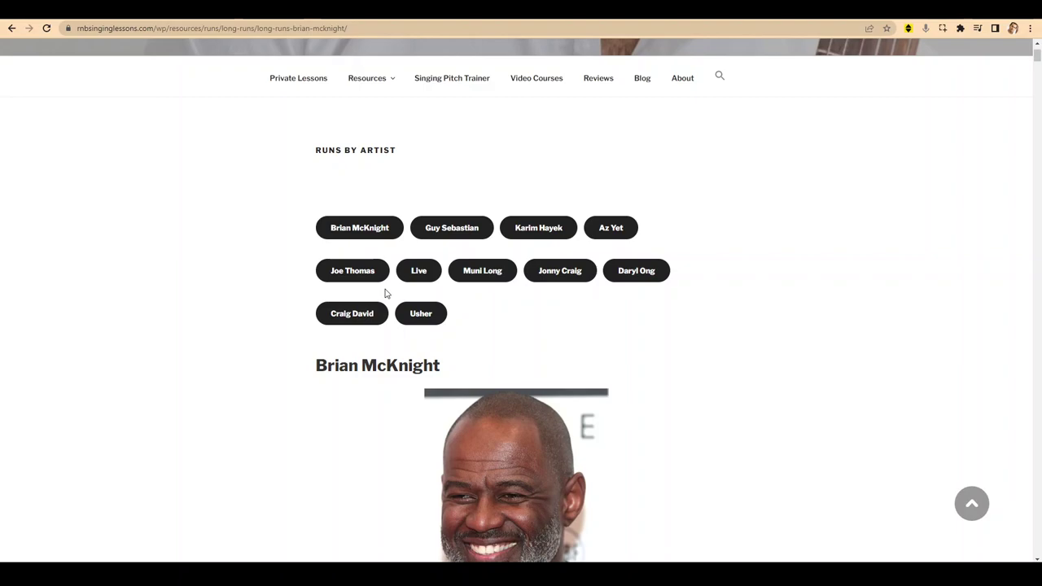
click(640, 274)
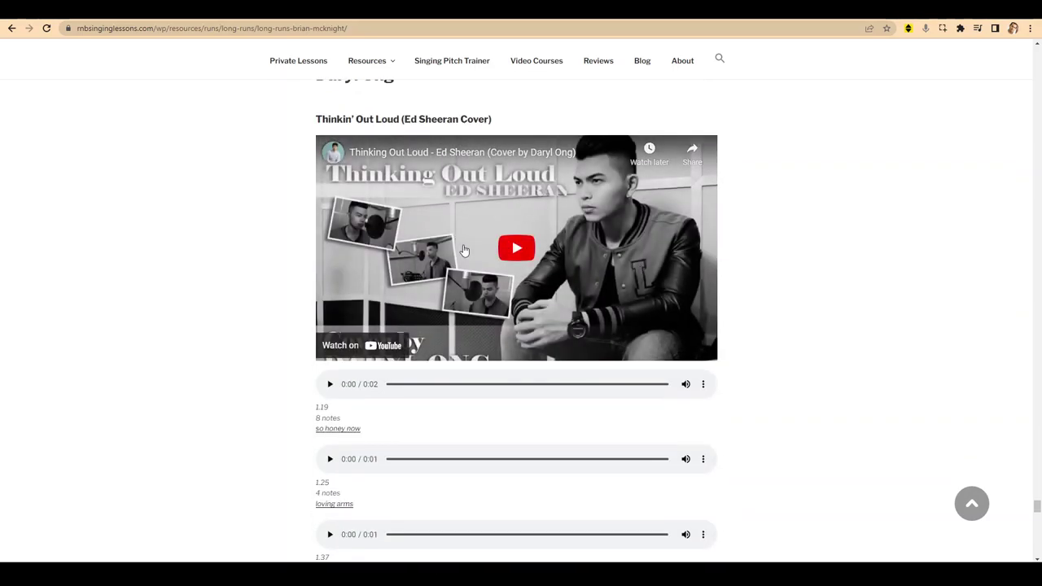
scroll(496, 259, down, 2)
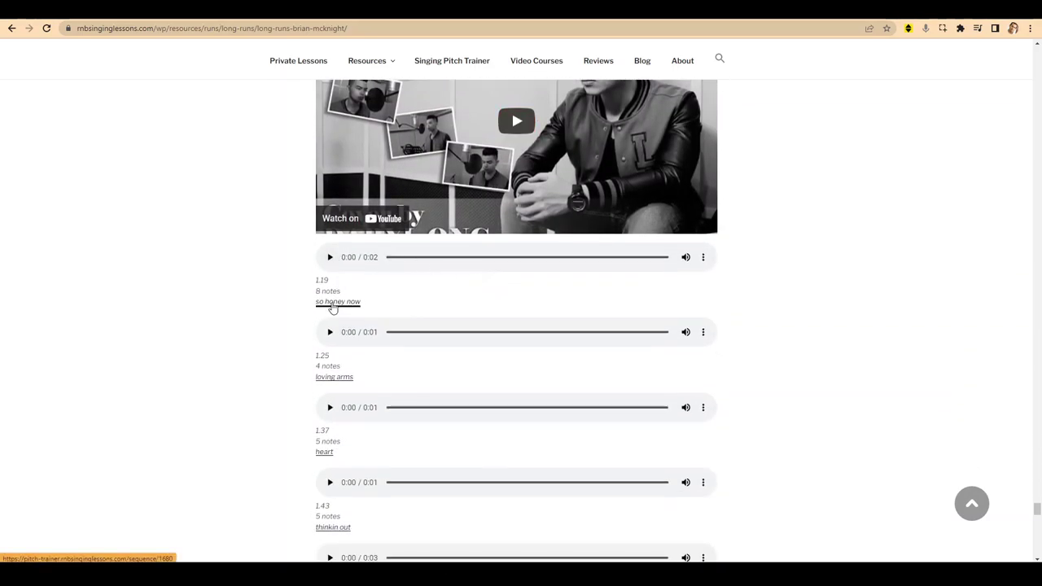
Step: Open the so honey now sequence and briefly isolate measure 1
click(333, 305)
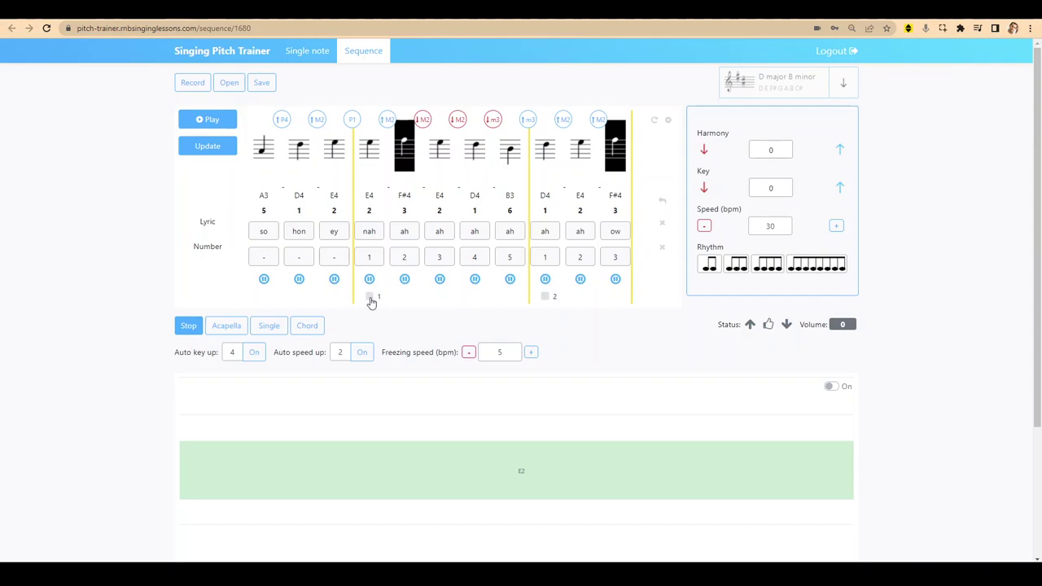
click(369, 297)
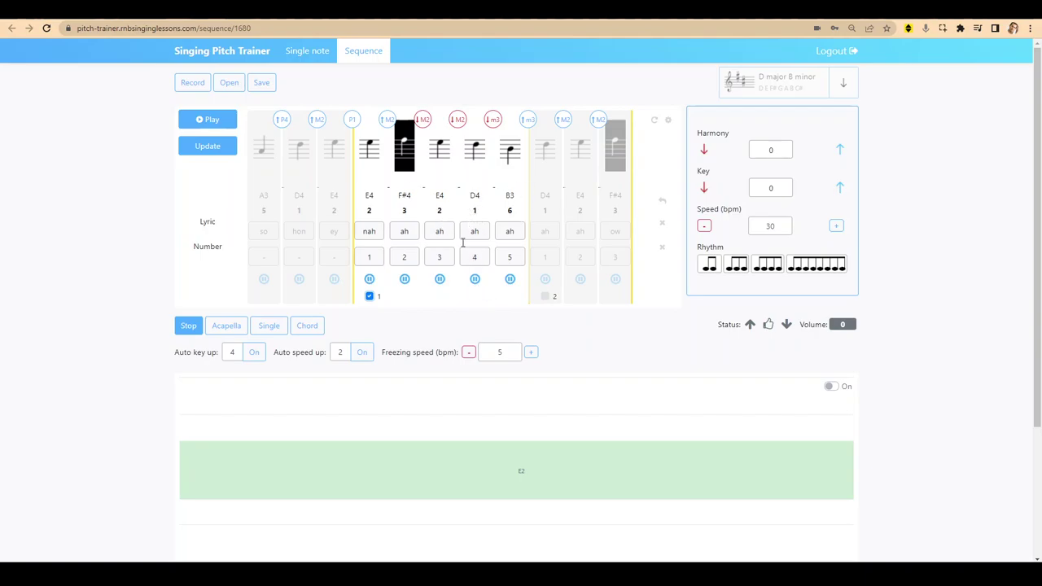
click(371, 297)
Step: Isolate measure 2 (D4, E4, F#4) and switch its rhythm from eighth notes to triplets
click(545, 297)
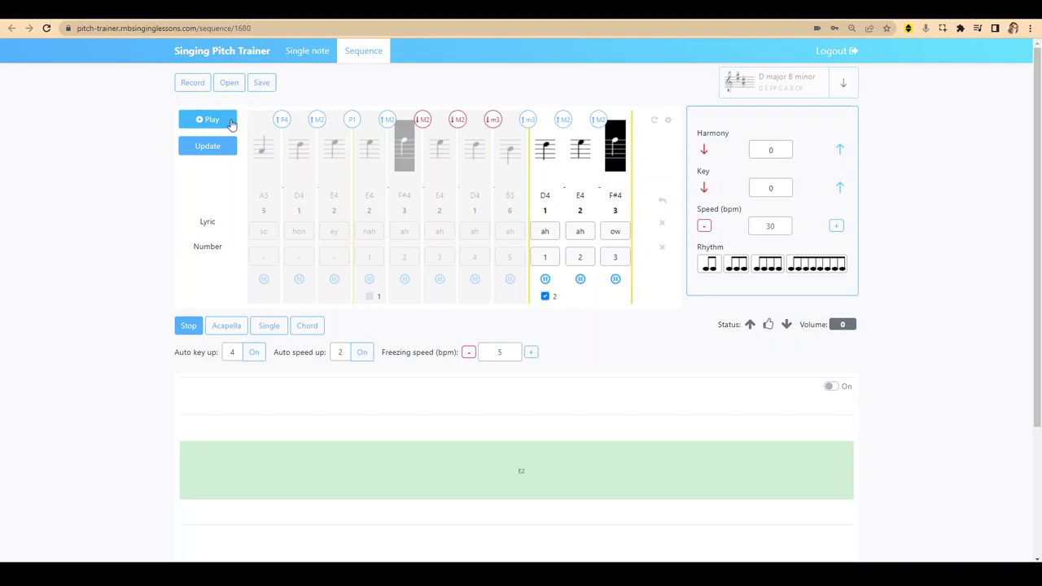
click(817, 263)
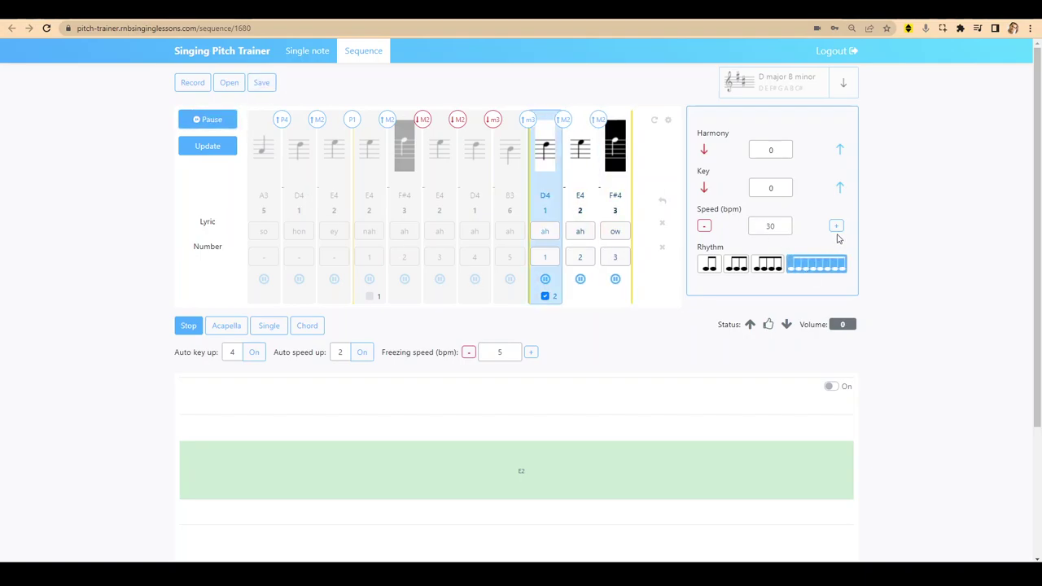
click(770, 266)
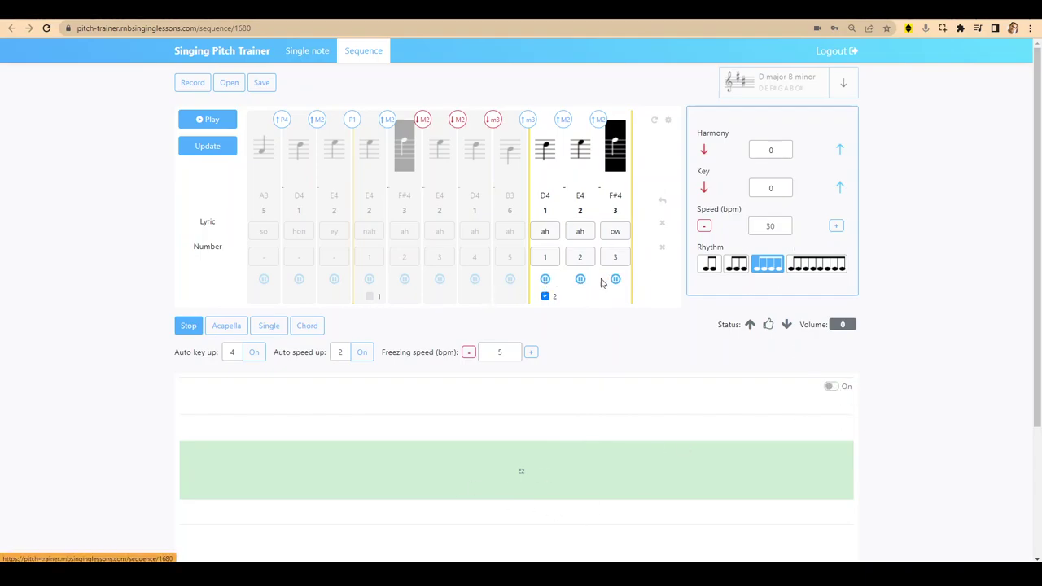
click(615, 280)
click(230, 124)
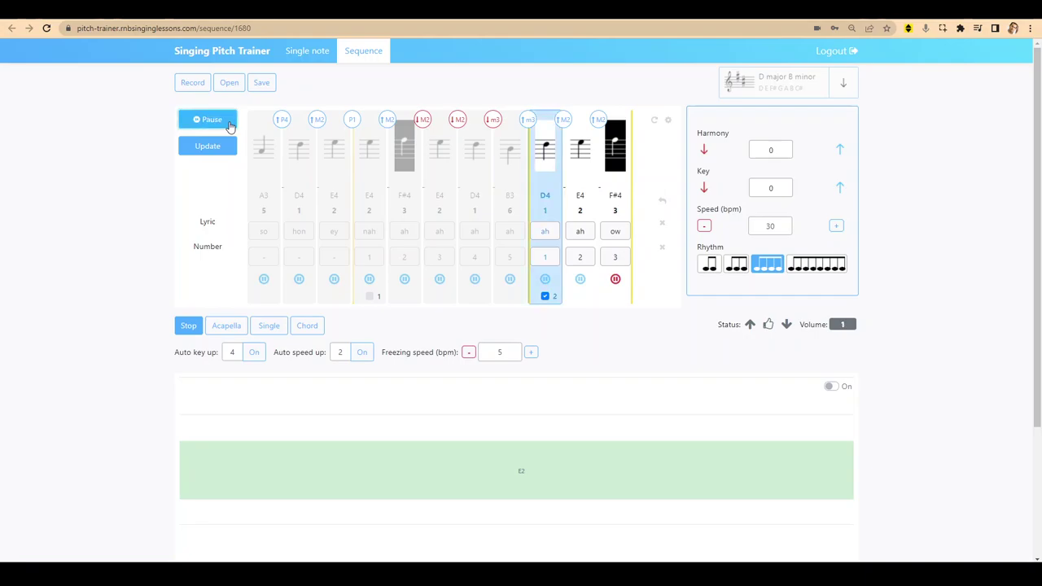
click(617, 281)
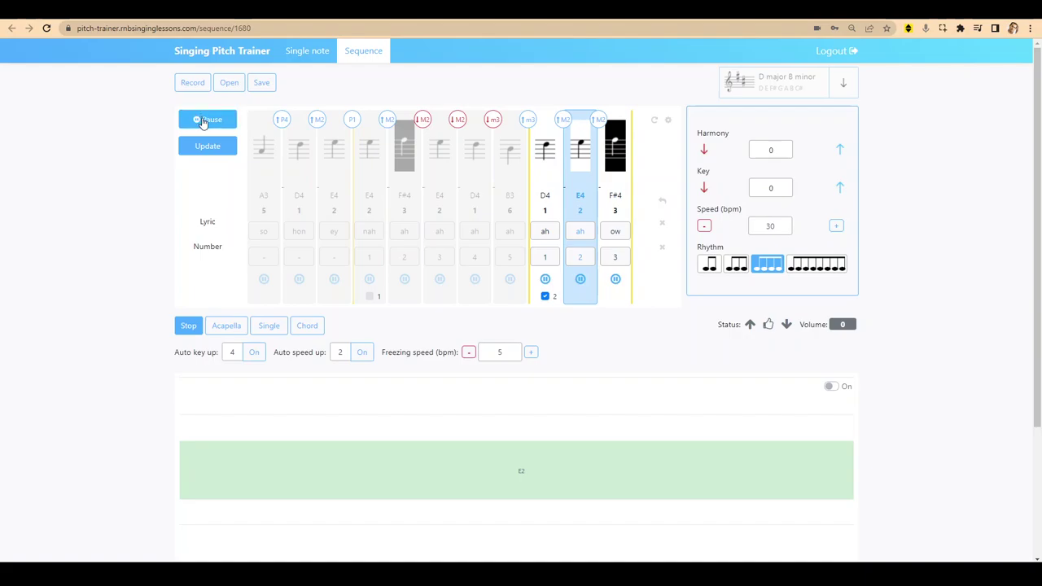
click(203, 122)
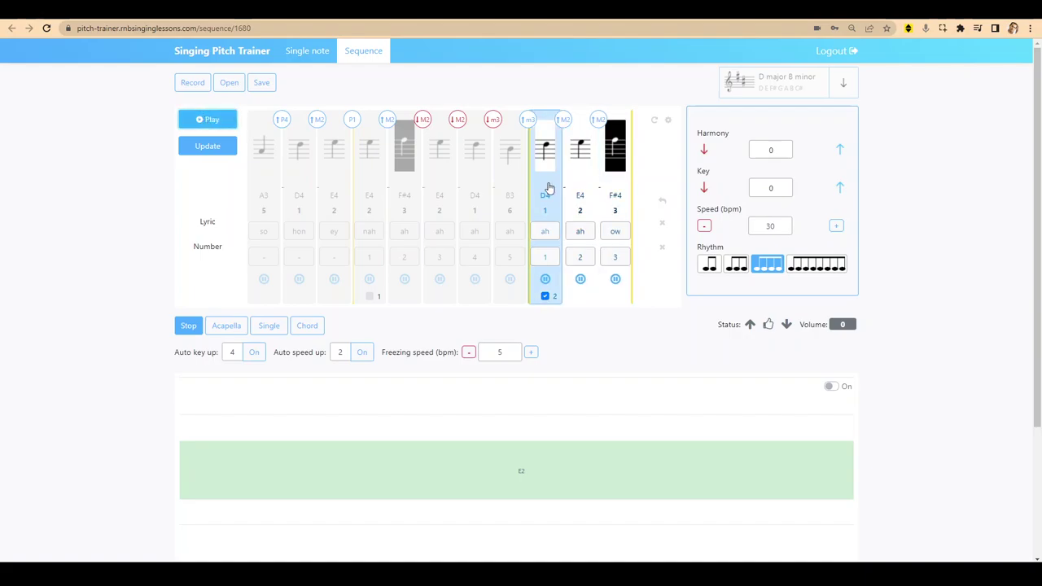
click(839, 152)
click(839, 151)
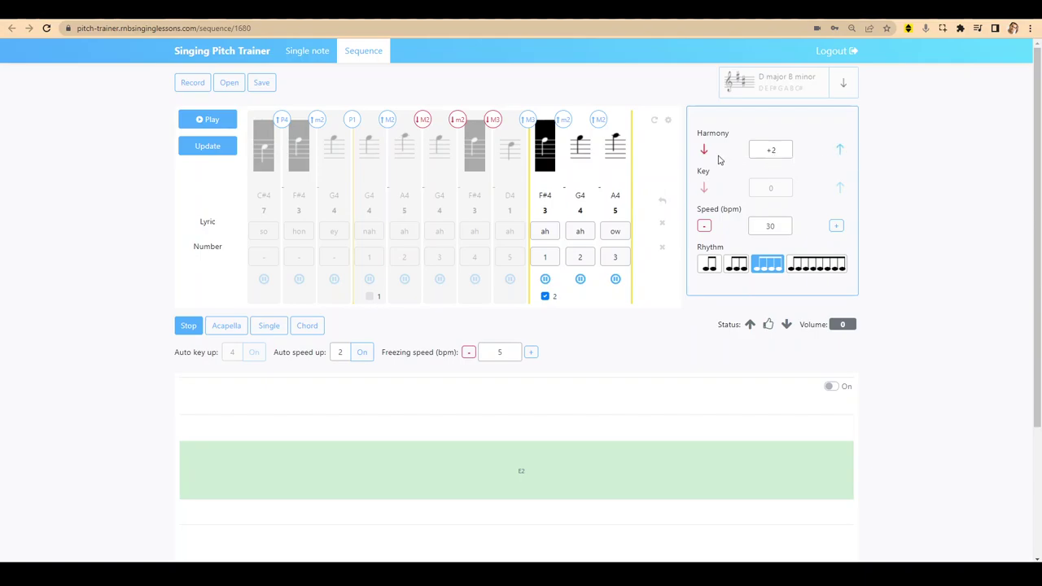
click(704, 151)
click(704, 151)
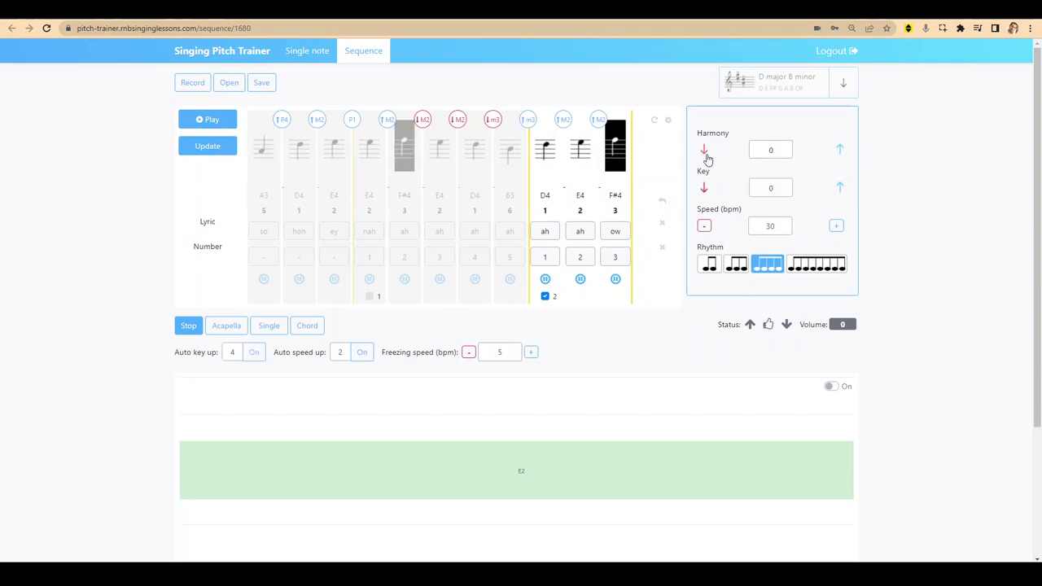
click(840, 151)
click(705, 190)
click(705, 190)
click(705, 189)
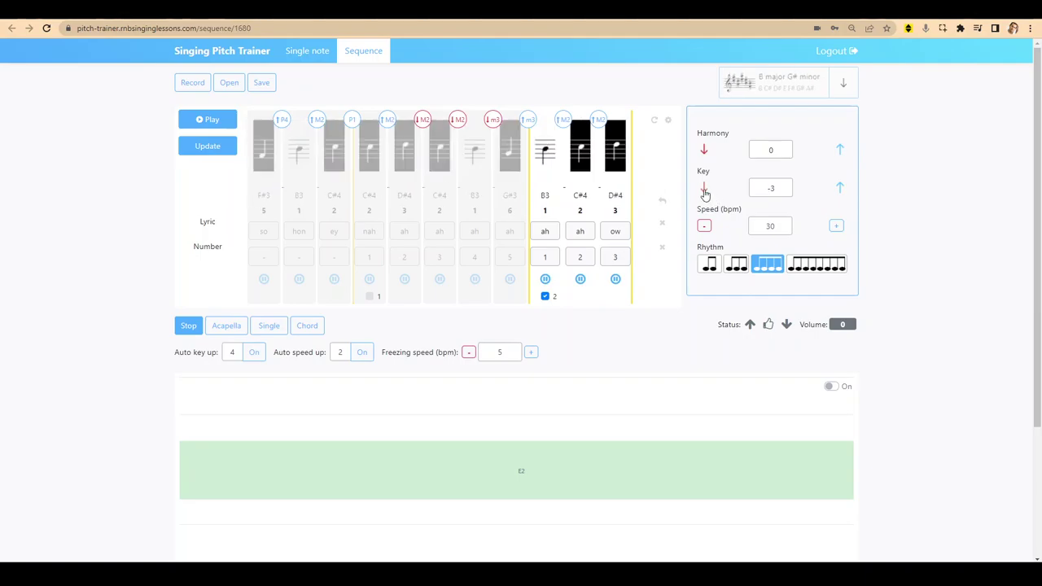
click(840, 188)
click(840, 188)
click(839, 188)
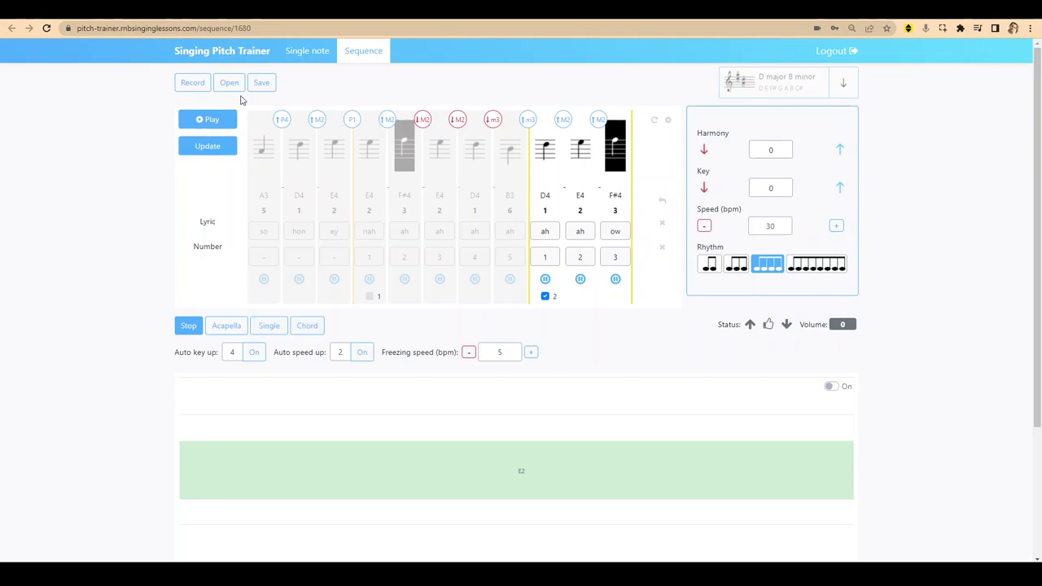
Step: On the Brian McKnight long runs page, play the 25-note so honey now clip at 3.02
click(782, 9)
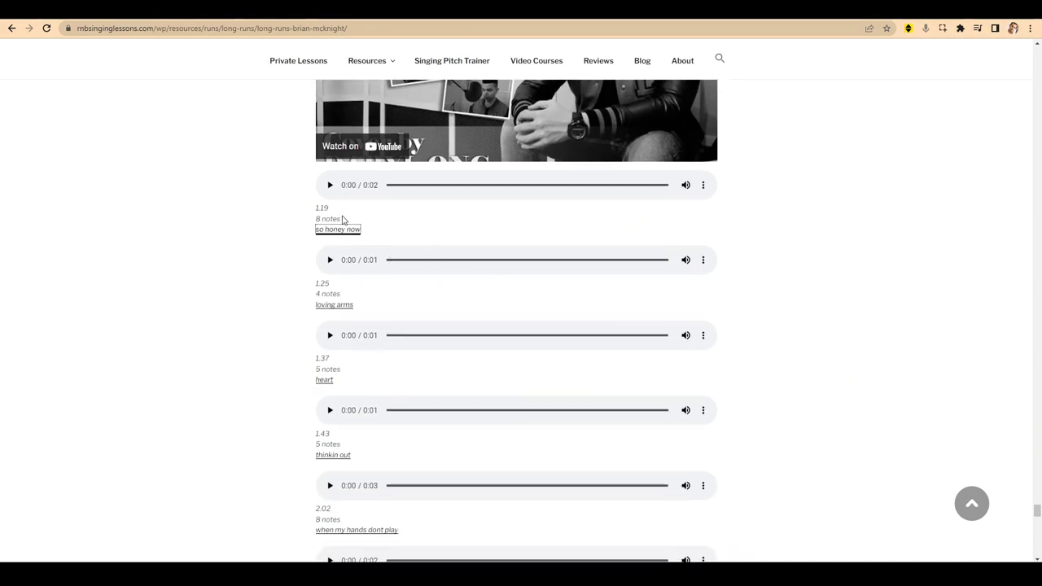
triple_click(342, 222)
scroll(562, 236, down, 1)
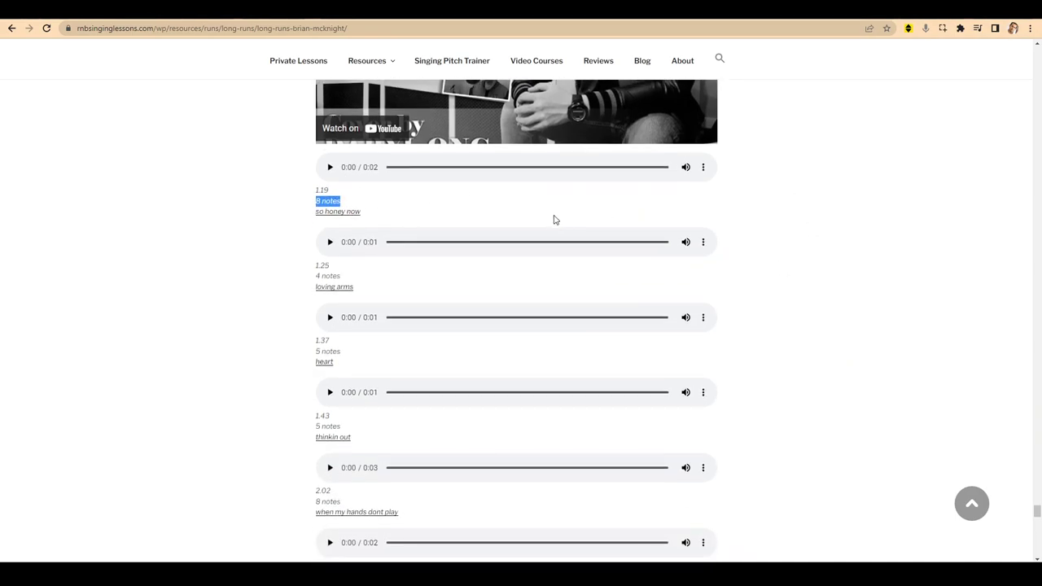
scroll(450, 277, down, 1)
scroll(448, 285, down, 1)
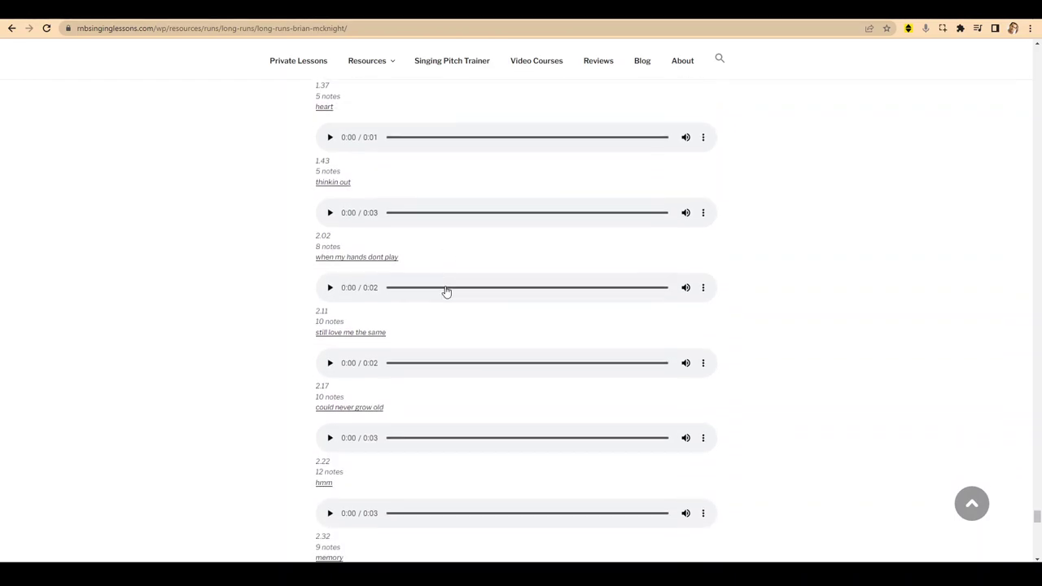
scroll(445, 295, down, 2)
scroll(445, 298, down, 2)
scroll(444, 300, down, 1)
scroll(439, 326, down, 1)
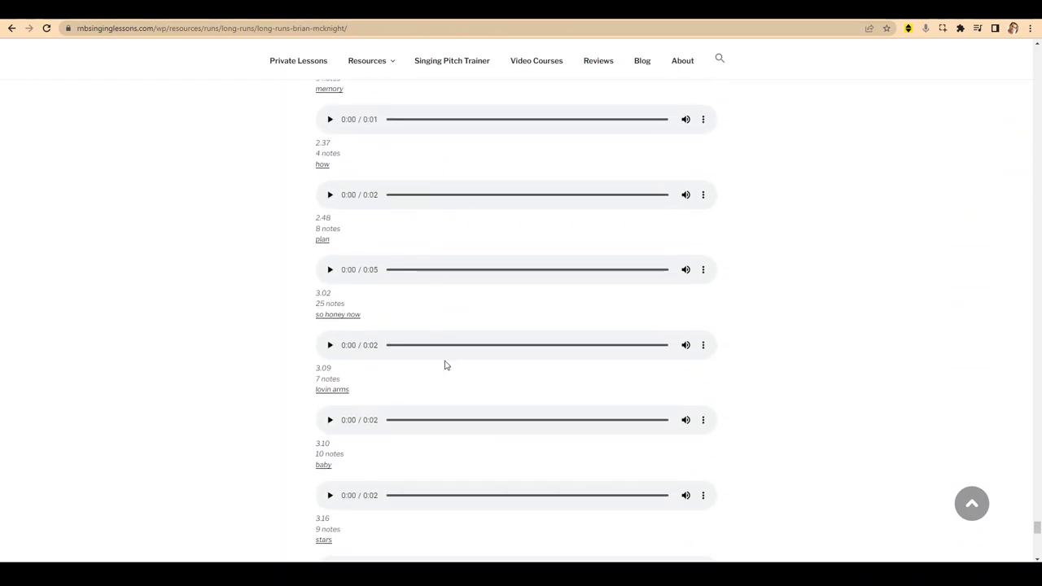
click(329, 269)
scroll(341, 277, down, 1)
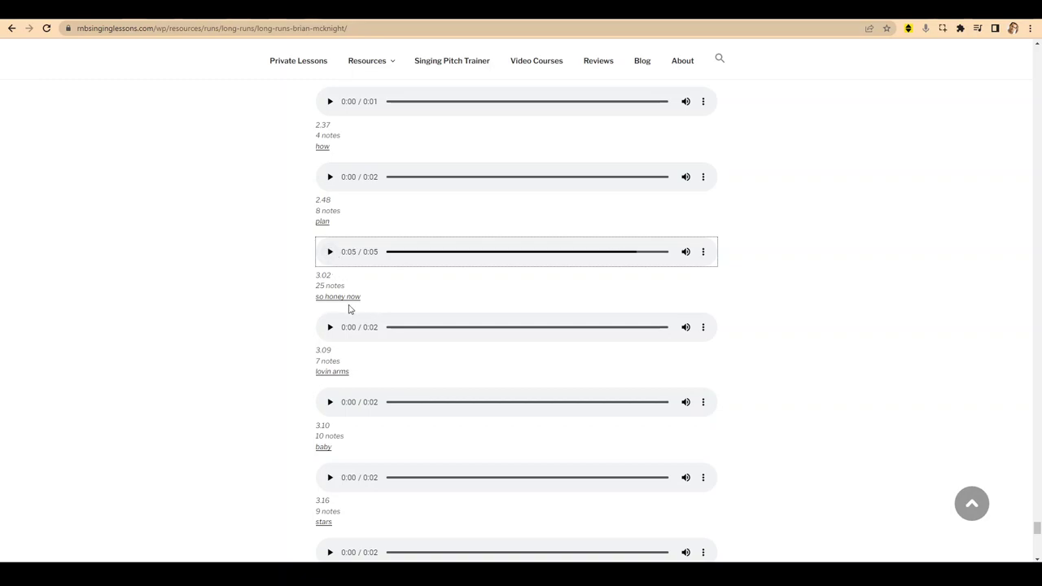
Step: Open so honey now in the trainer and browse sections 5 and 3 of the run
click(343, 297)
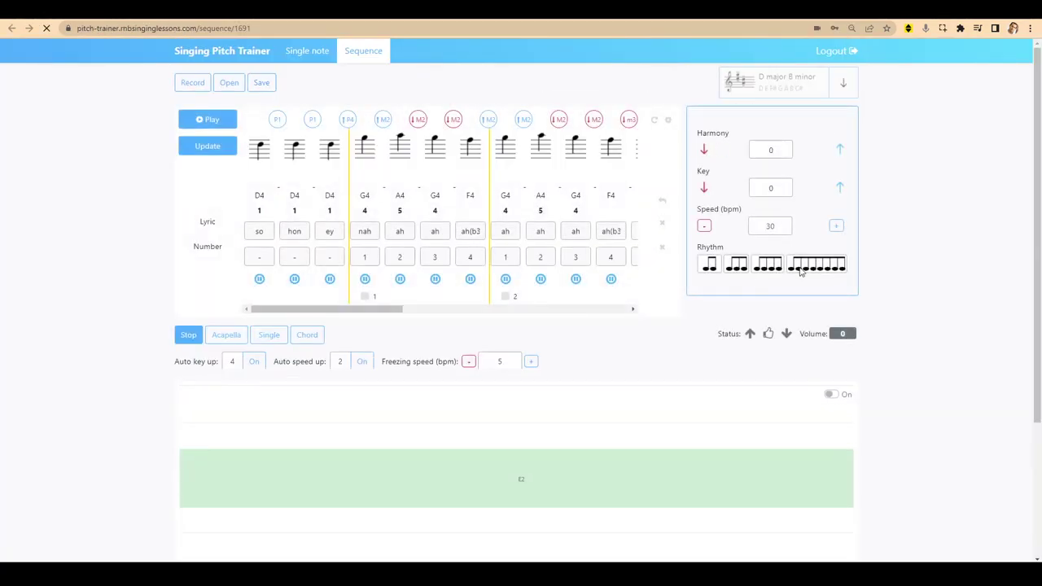
drag(349, 311, 494, 310)
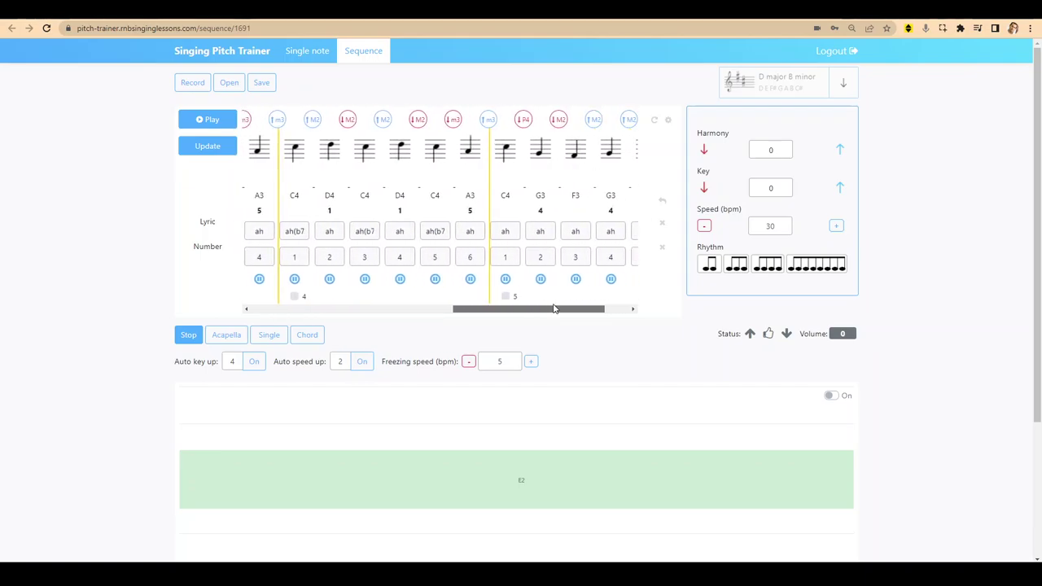
click(444, 297)
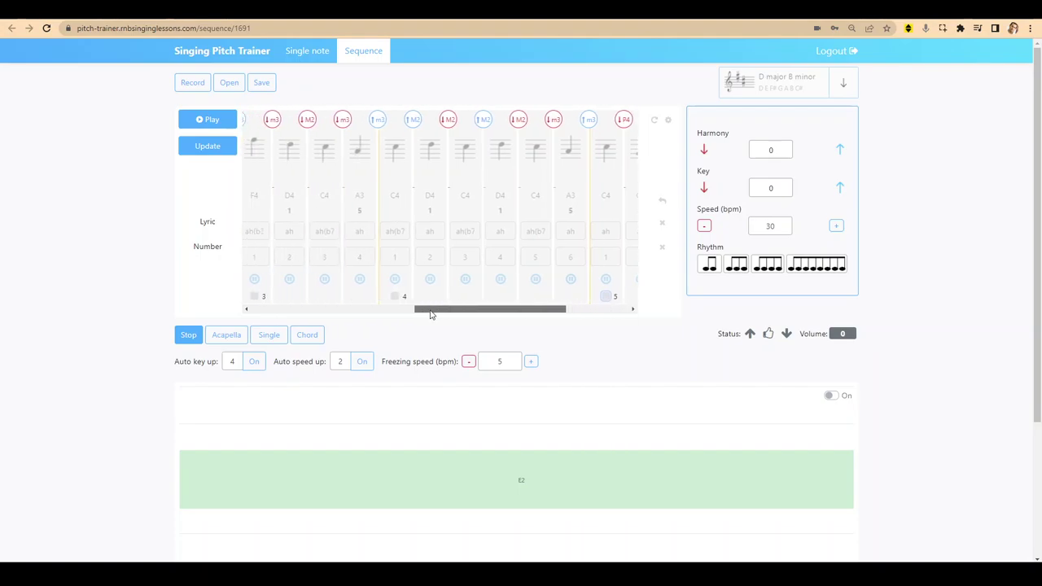
click(395, 298)
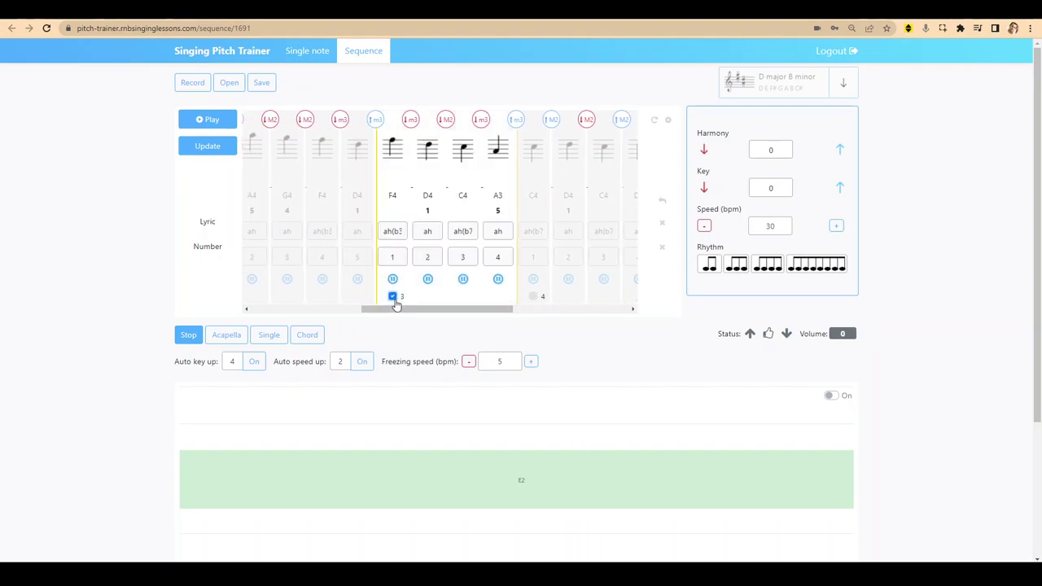
click(394, 298)
drag(399, 312, 280, 308)
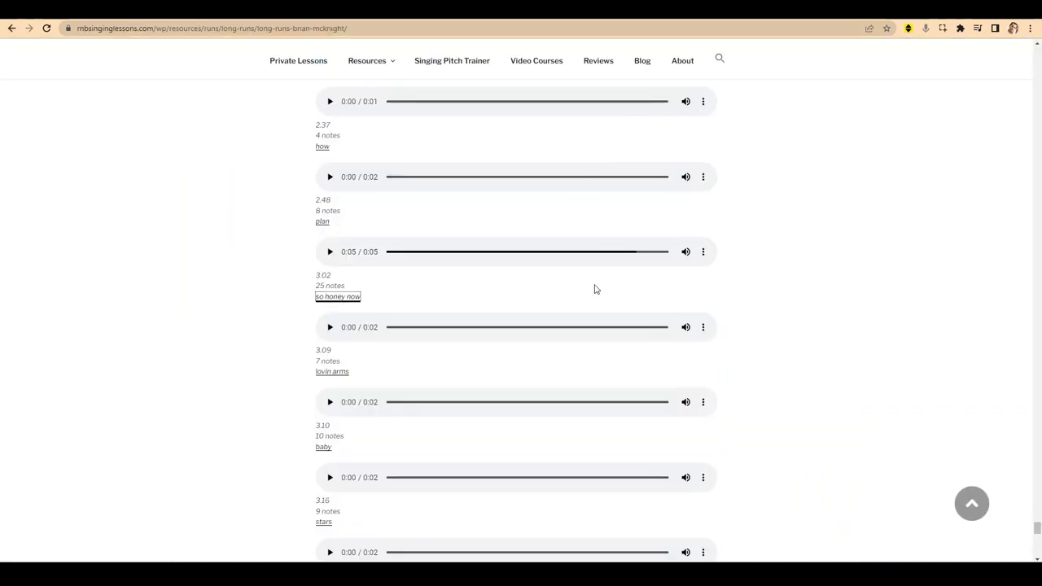
Step: Scroll through the runs list, then jump back to the Runs by Artist heading at the top
scroll(595, 289, down, 2)
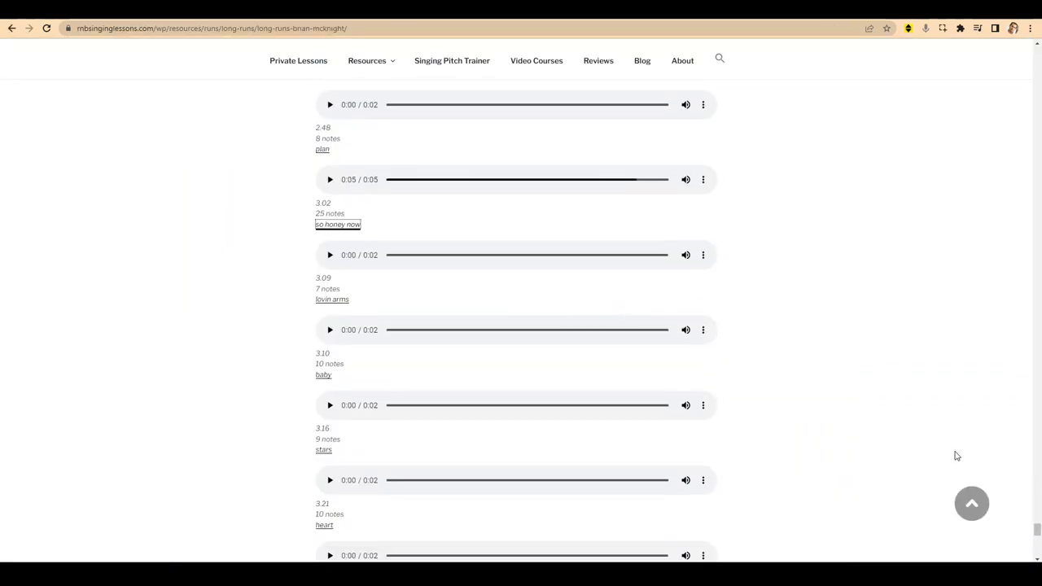
scroll(835, 437, down, 3)
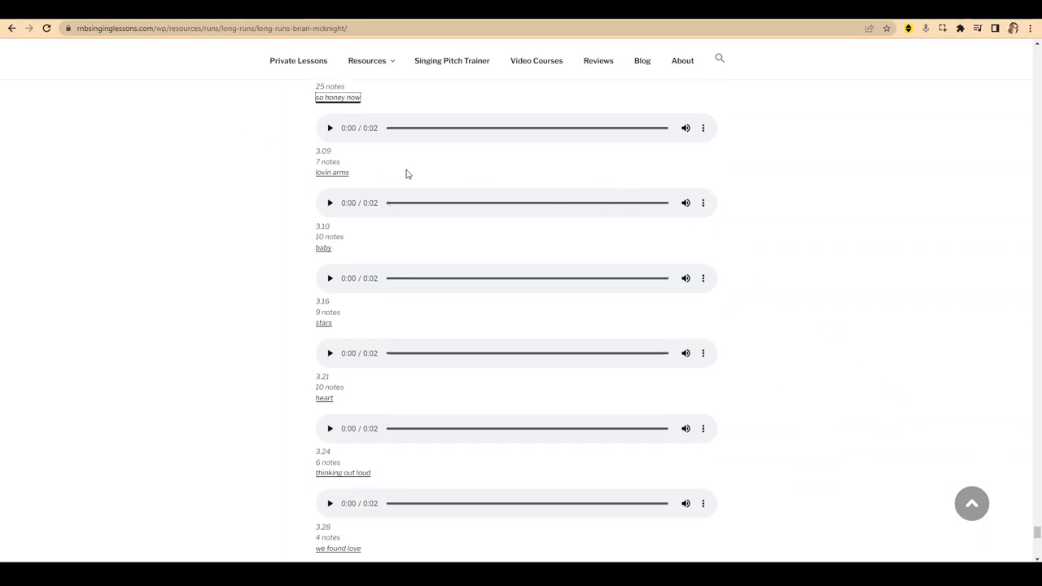
scroll(260, 127, up, 1)
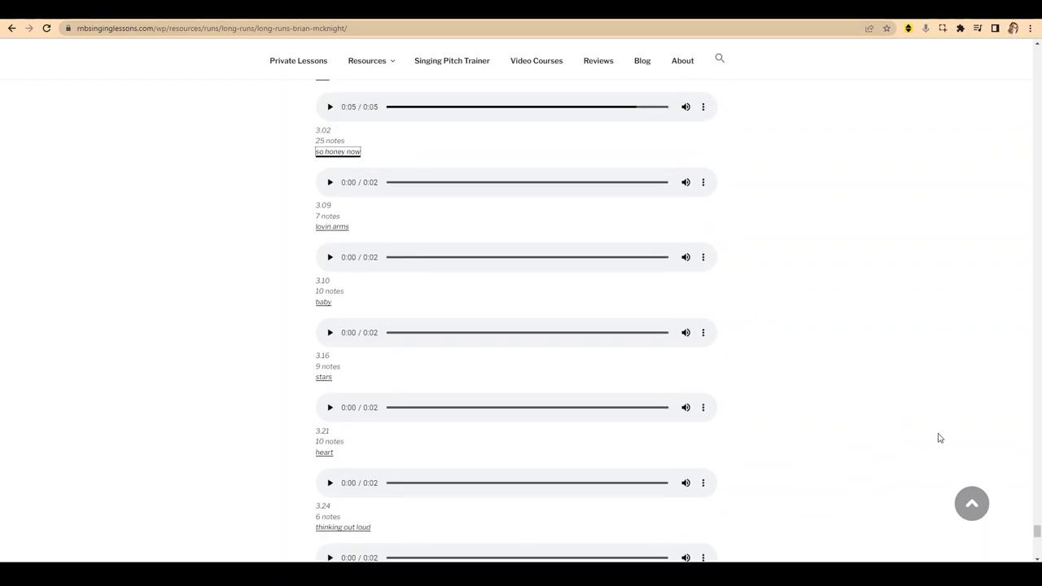
click(972, 503)
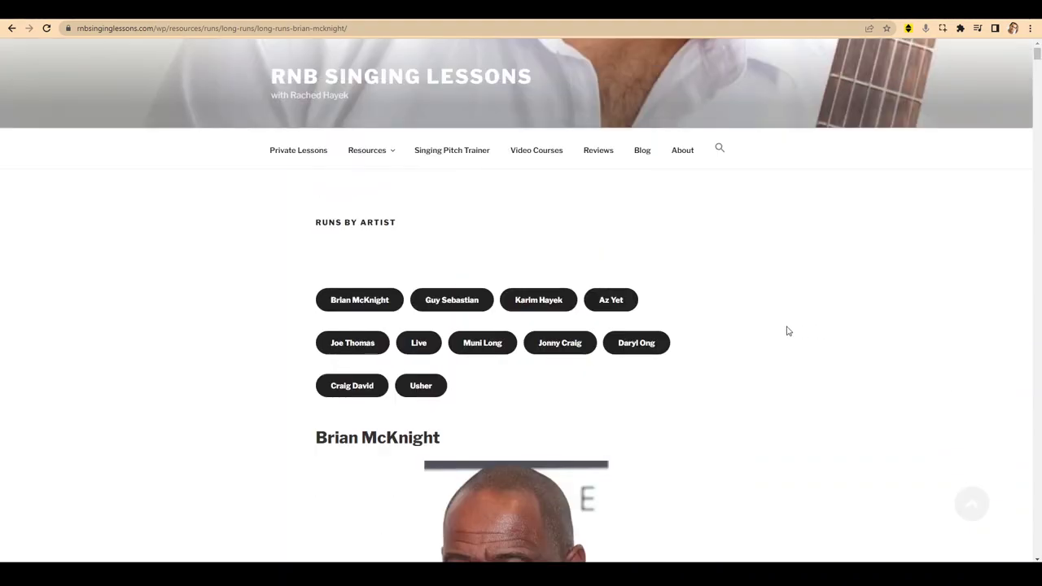